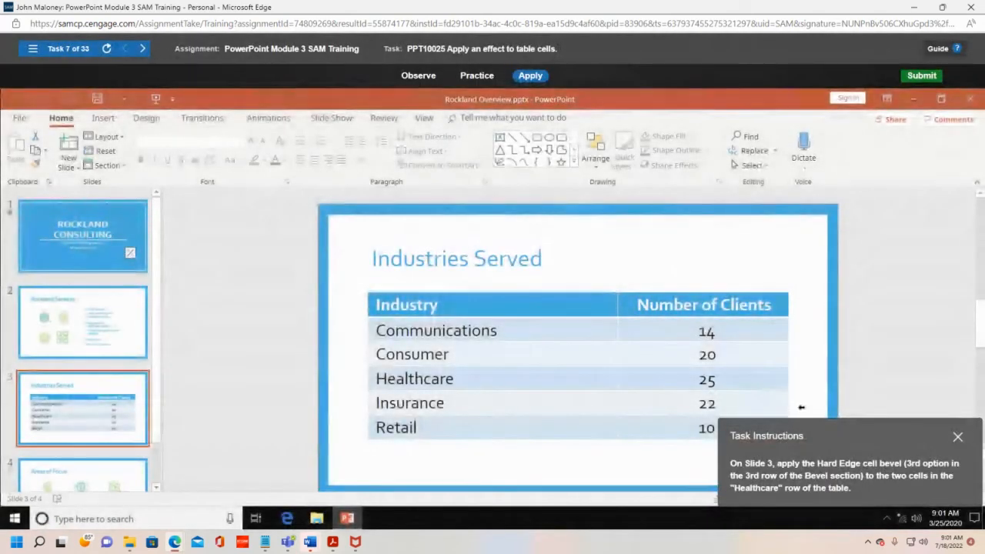
# Apply the Hard Edge cell bevel to the two cells in the Healthcare row of the Slide 3 table.
pyautogui.moveTo(923, 441); pyautogui.dragTo(764, 226)
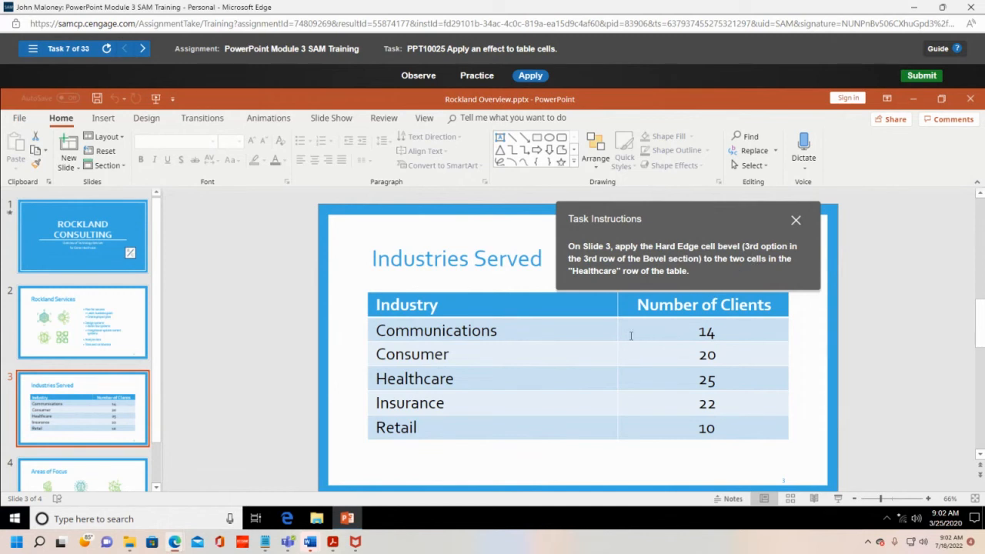
pyautogui.moveTo(379, 378); pyautogui.dragTo(736, 378)
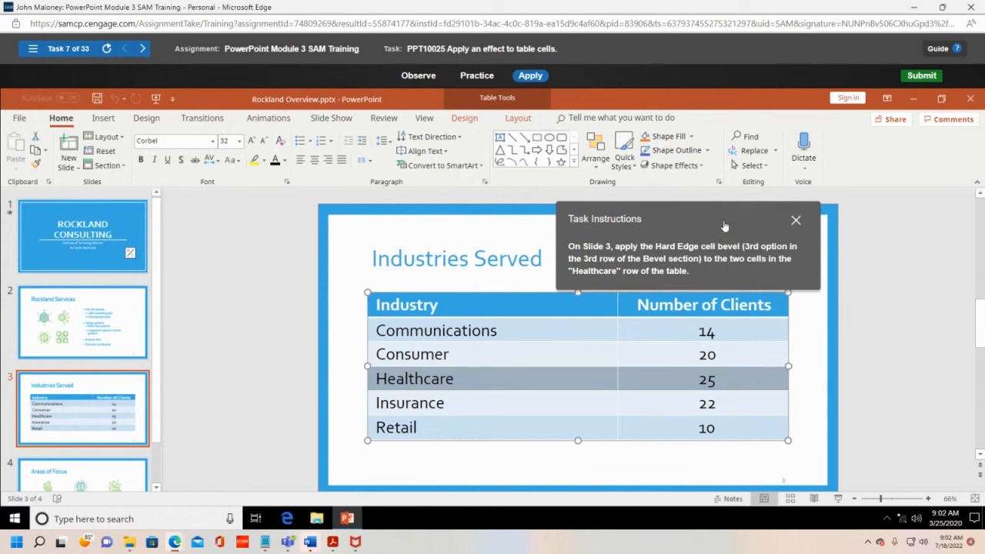
pyautogui.moveTo(721, 219); pyautogui.dragTo(272, 231)
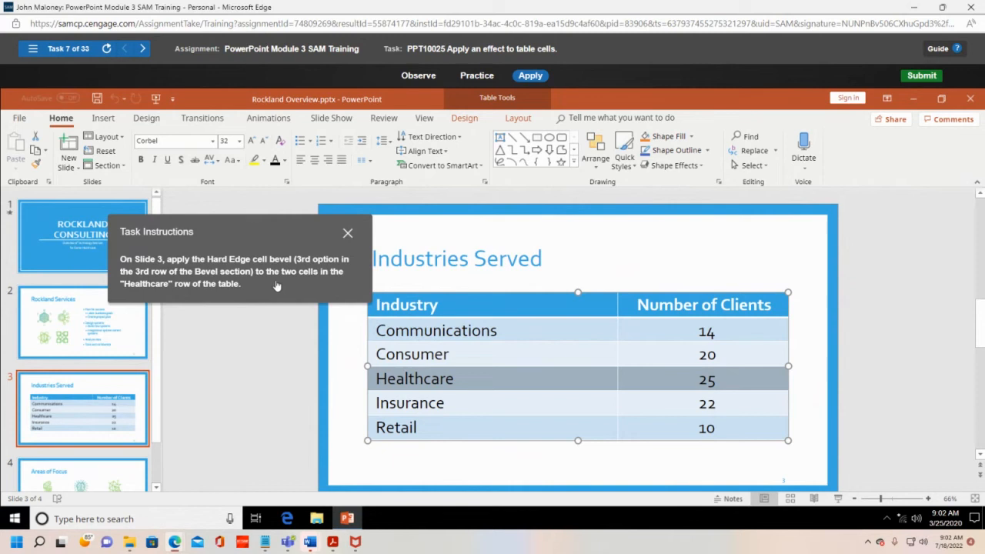
pyautogui.click(465, 119)
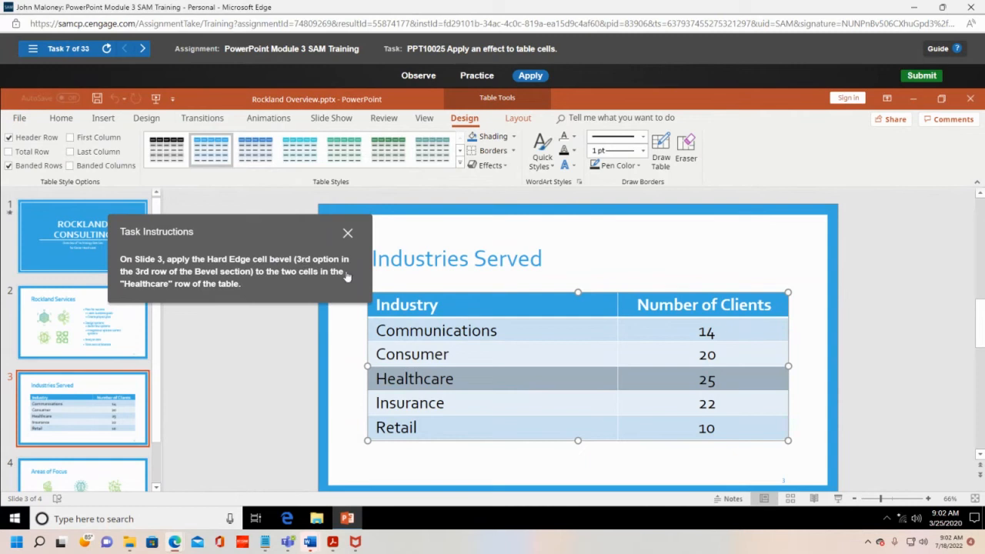
pyautogui.click(489, 165)
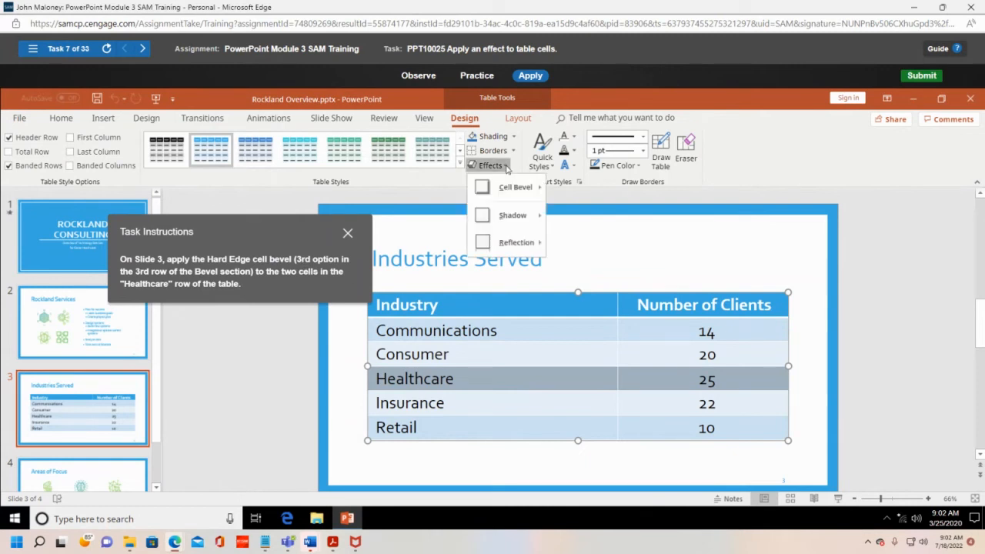
pyautogui.moveTo(513, 181)
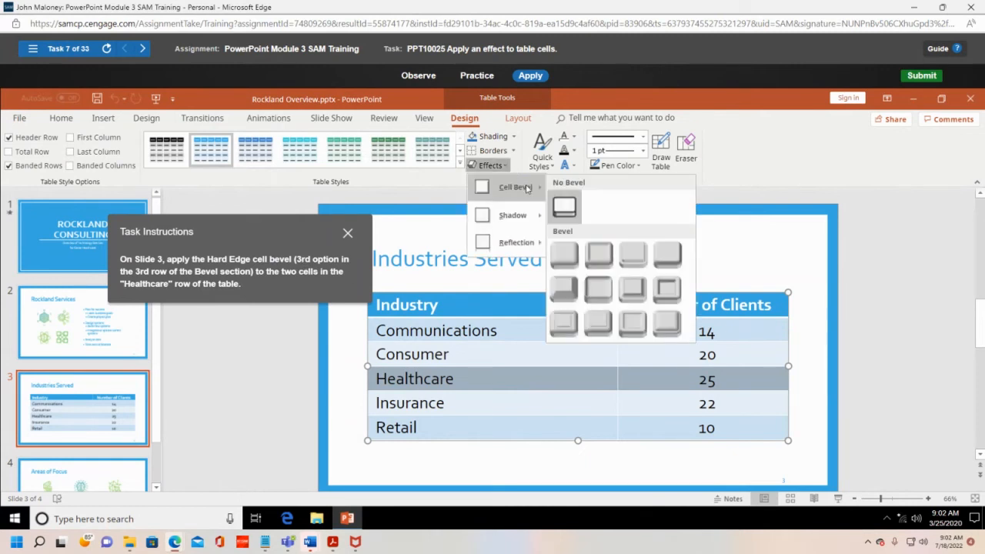
pyautogui.moveTo(481, 218)
pyautogui.click(634, 330)
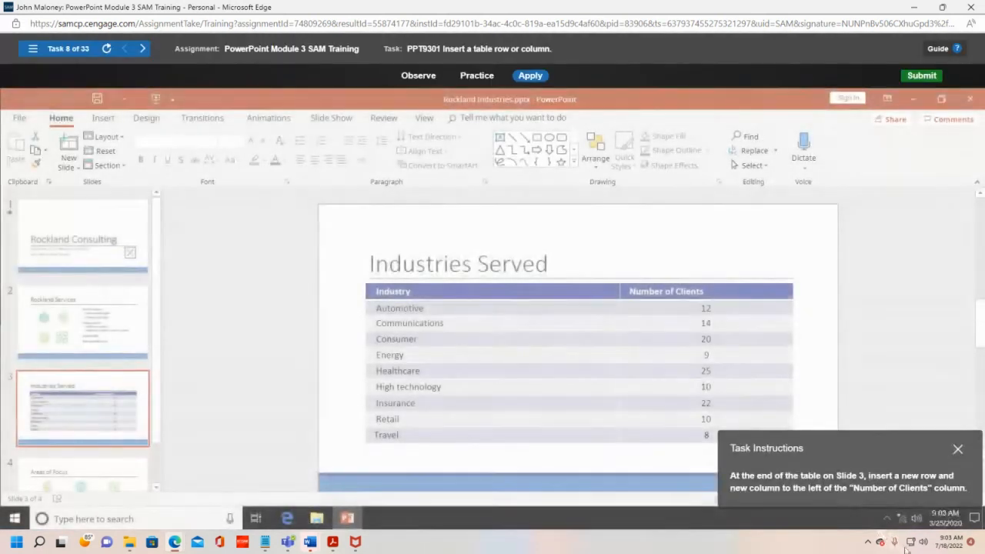
# Insert a new row at the end of the Industries Served table, below the Travel row.
pyautogui.moveTo(852, 450); pyautogui.dragTo(353, 234)
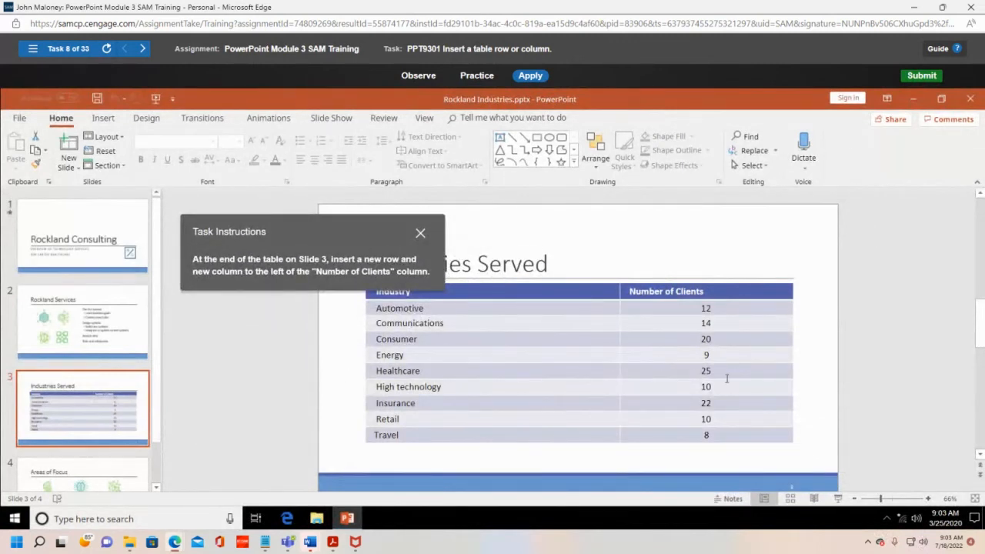
pyautogui.click(793, 365)
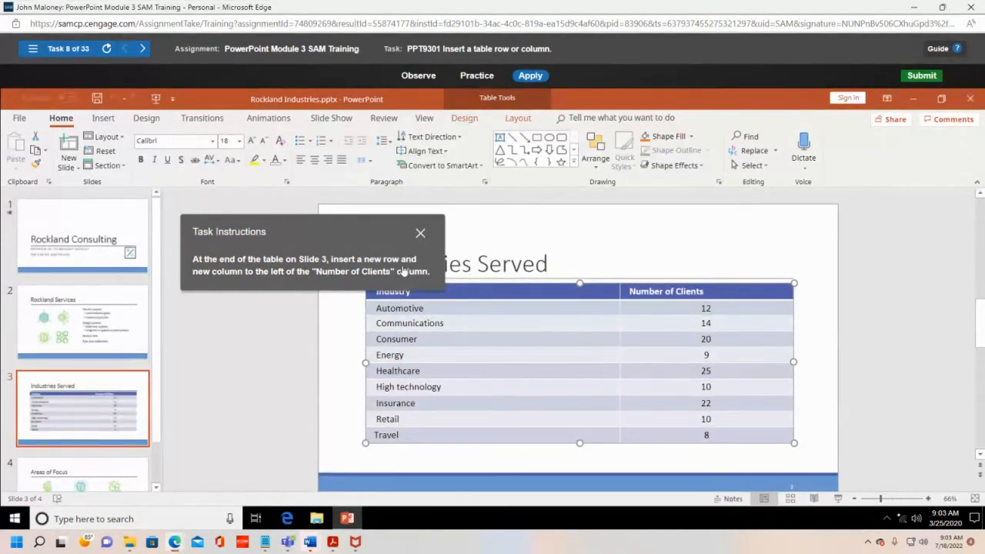
pyautogui.click(637, 437)
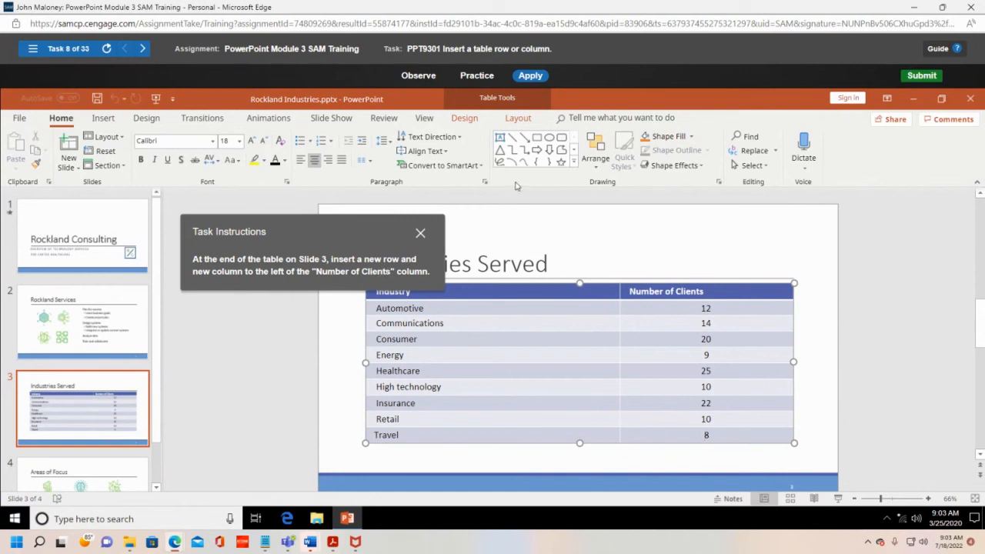
pyautogui.click(465, 120)
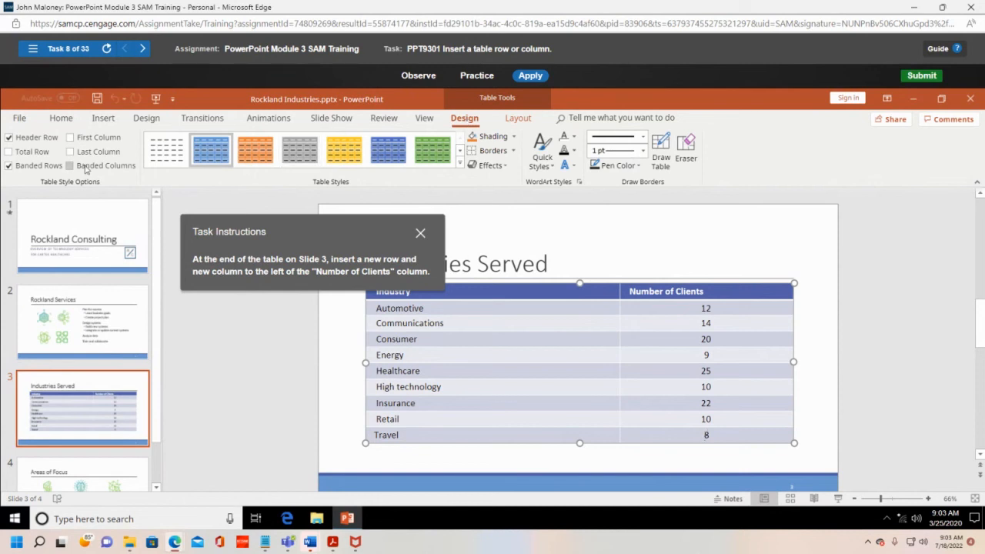
pyautogui.click(518, 120)
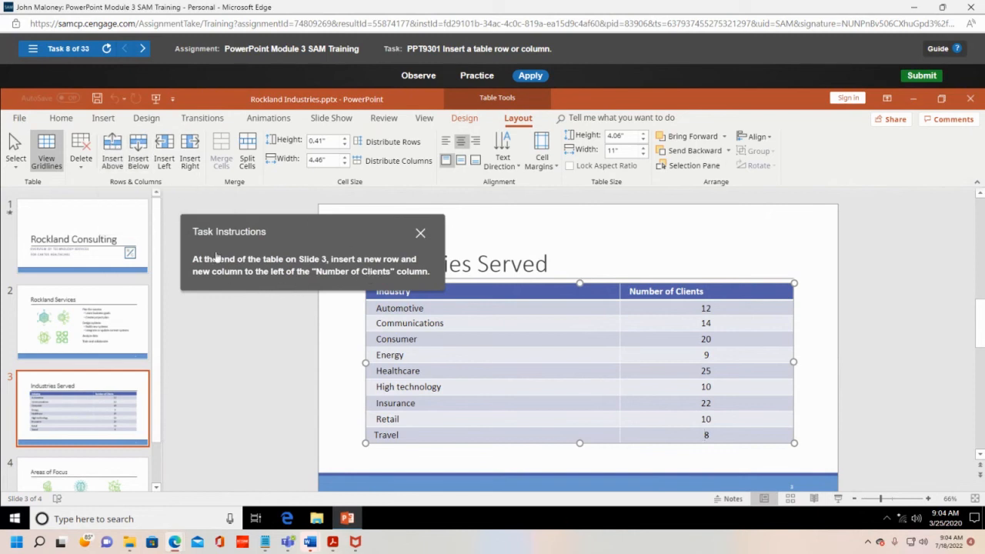
pyautogui.click(139, 158)
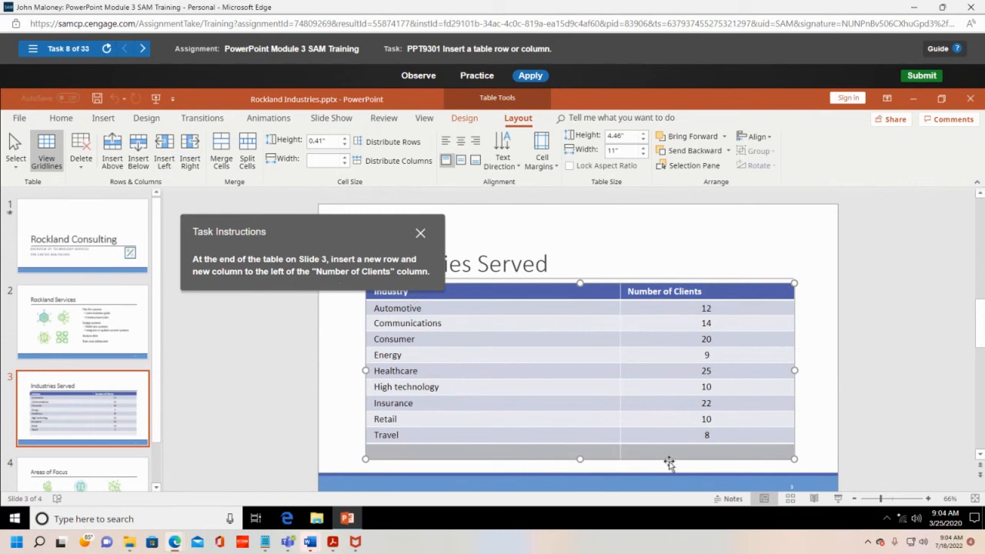
# Insert a new column to the left of the Number of Clients column in the table.
pyautogui.click(165, 158)
pyautogui.click(637, 454)
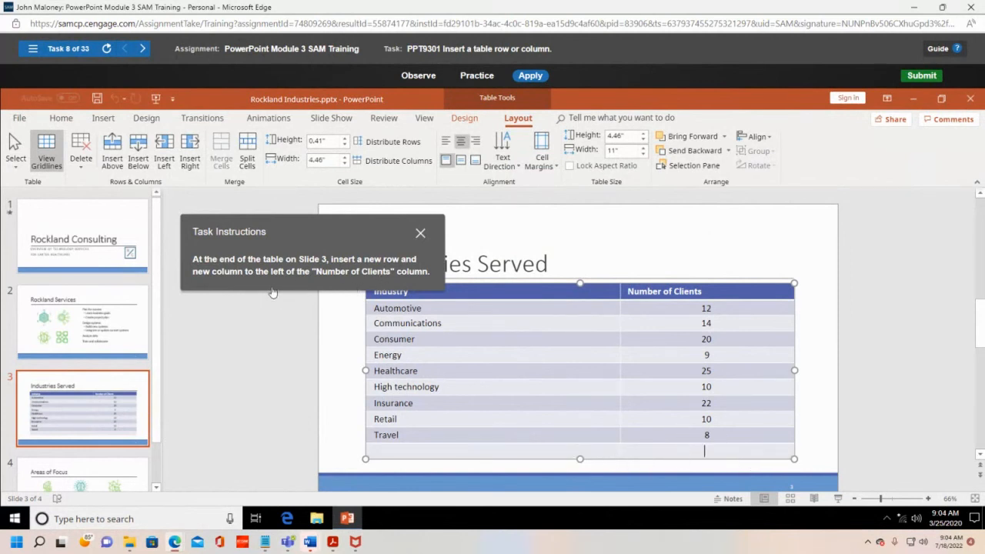
pyautogui.click(164, 151)
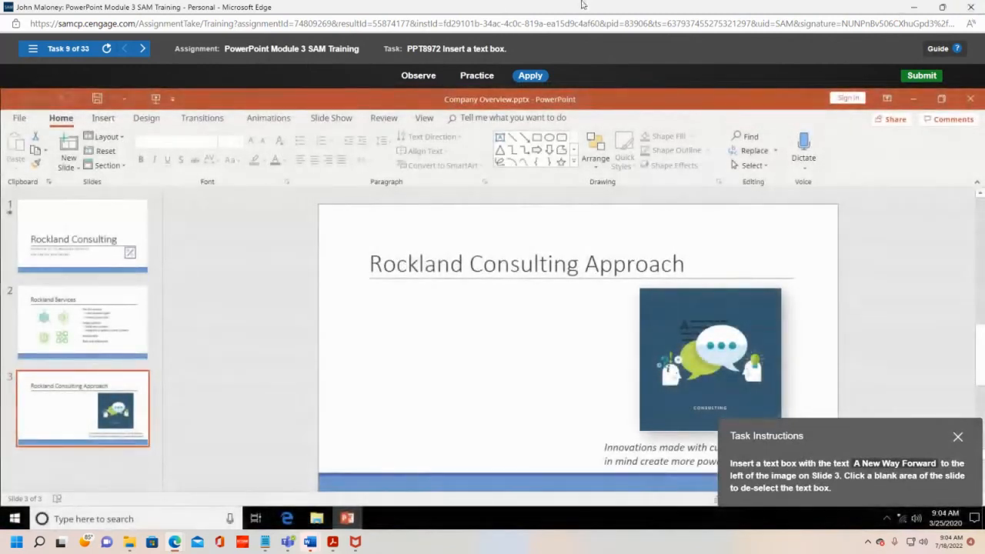
# Close the Module 3 SAM Training and expand the PowerPoint Module 4 section in the MindTap course list.
pyautogui.click(970, 6)
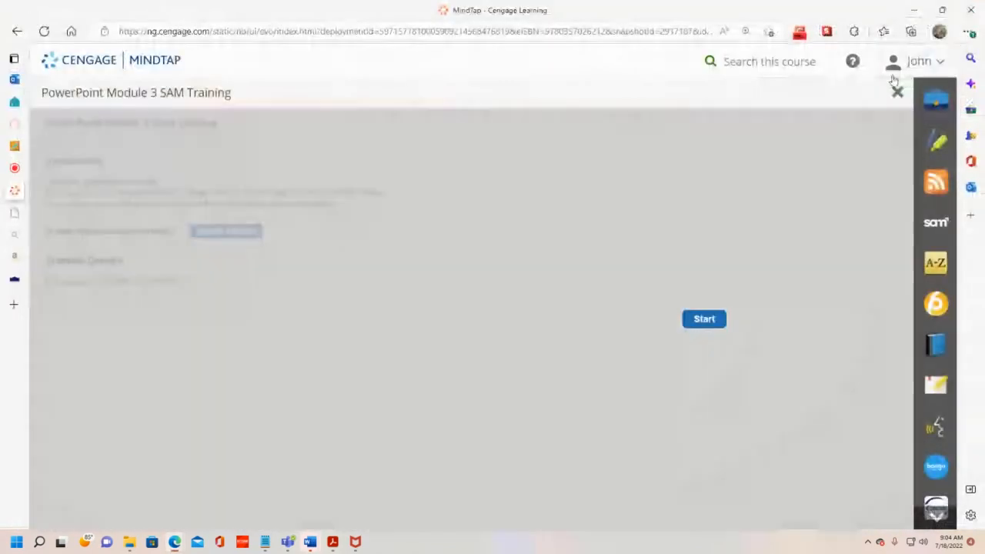
pyautogui.click(897, 91)
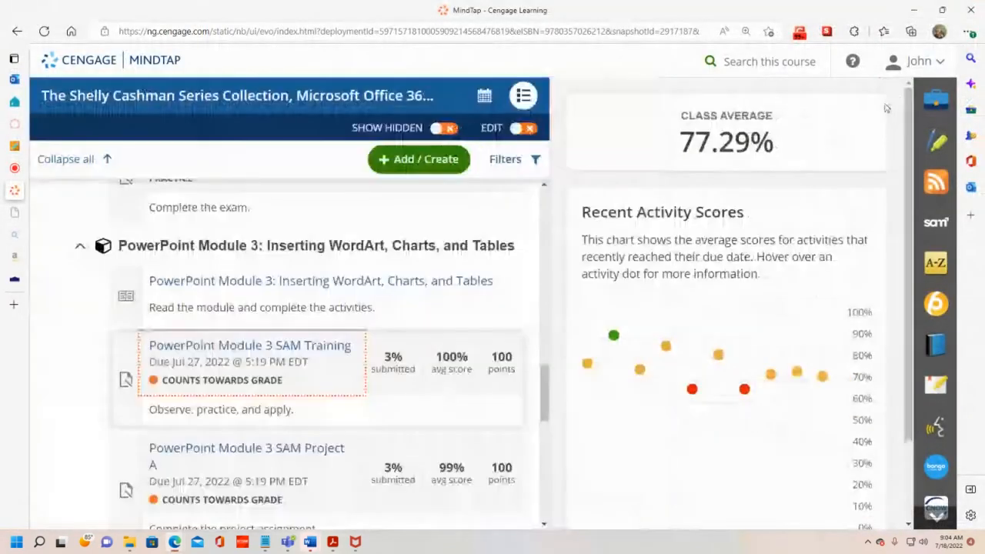
pyautogui.scroll(-5, 286, 341)
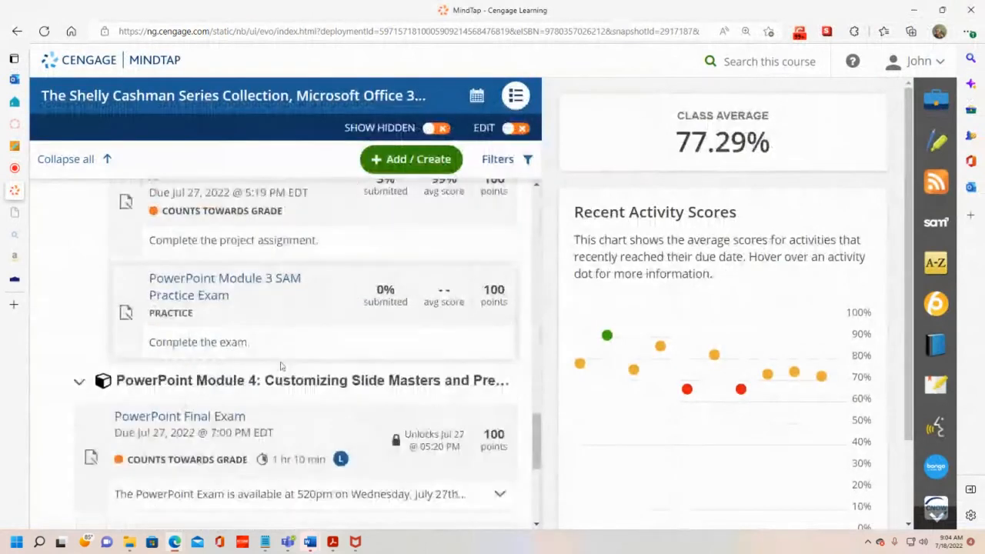
pyautogui.scroll(-1, 286, 372)
pyautogui.click(249, 213)
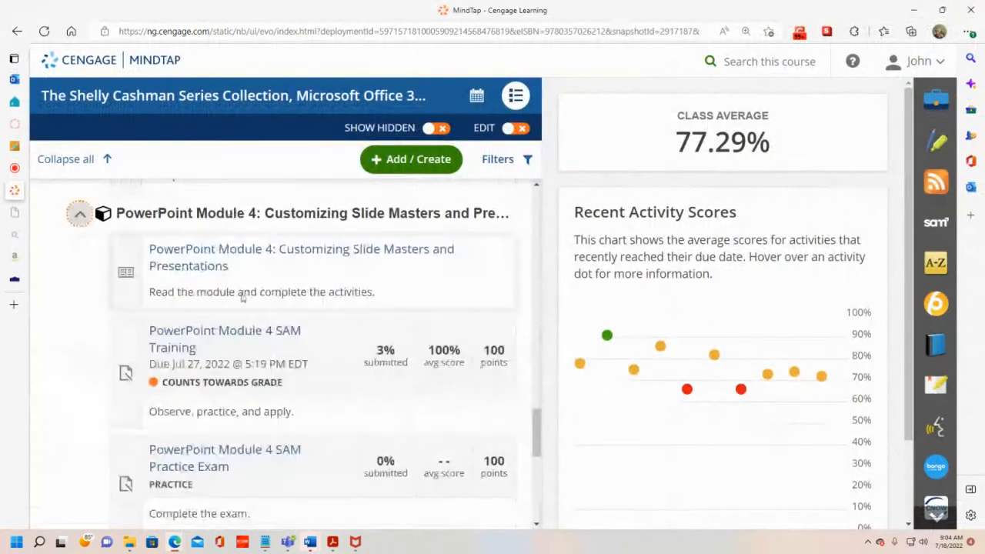
# Start the PowerPoint Module 4 SAM Training and maximize its window.
pyautogui.click(248, 331)
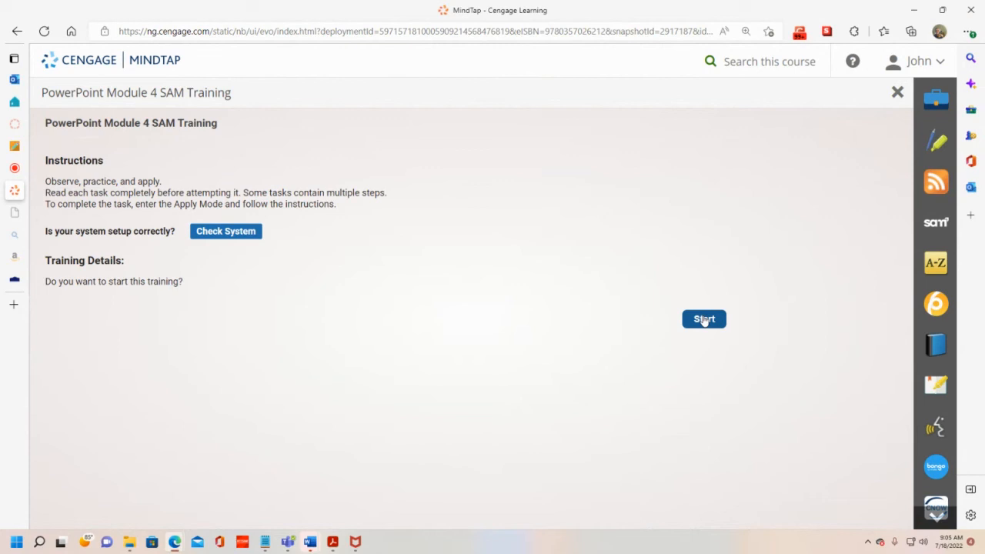
pyautogui.click(703, 319)
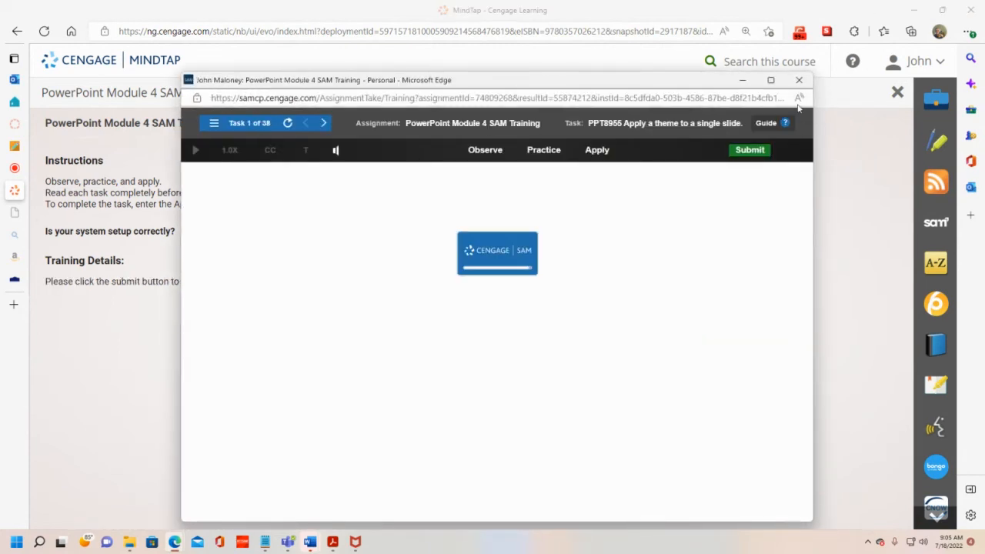
pyautogui.click(771, 80)
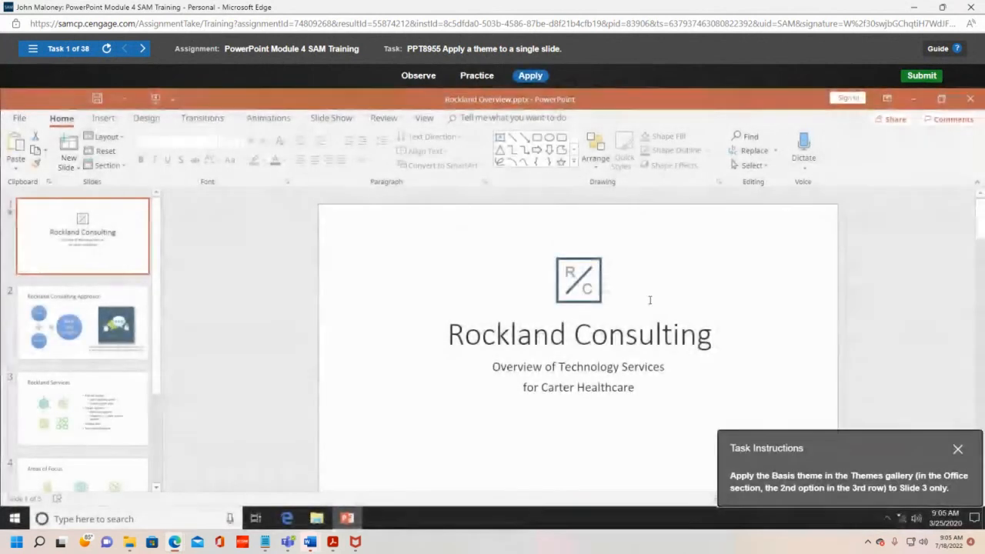
# Apply the Basis theme from the Office section of the Themes gallery to Slide 3 only.
pyautogui.moveTo(874, 450); pyautogui.dragTo(343, 231)
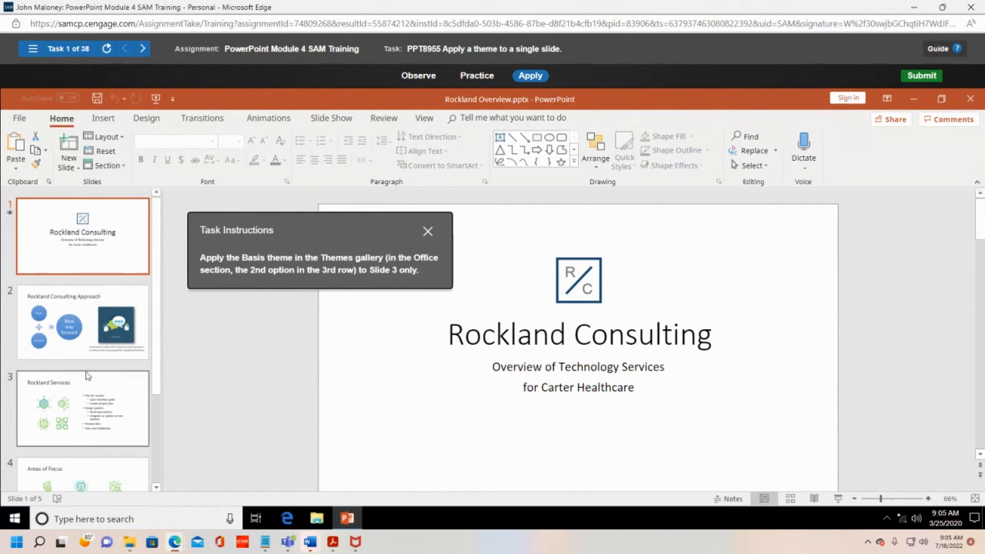
pyautogui.click(81, 416)
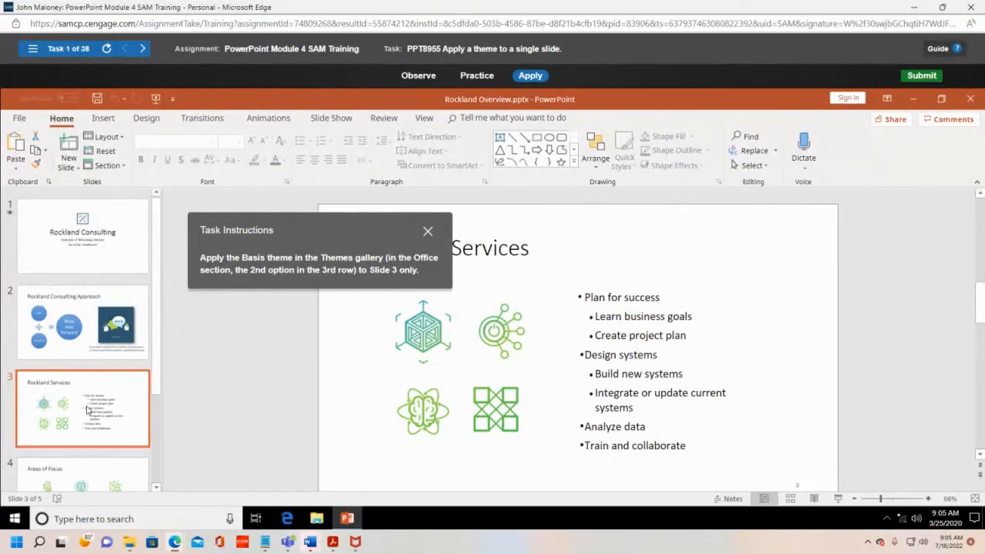
pyautogui.click(147, 119)
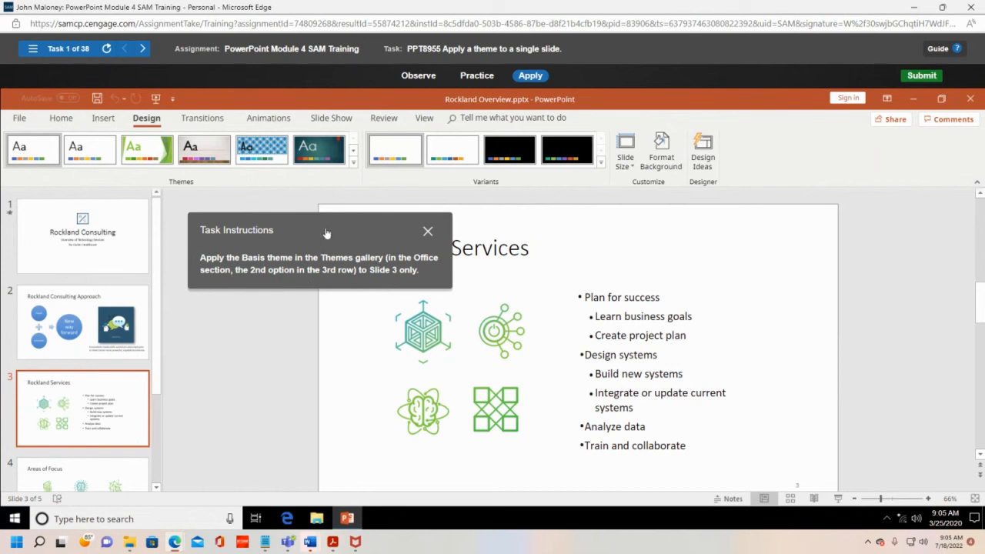
pyautogui.moveTo(327, 234); pyautogui.dragTo(644, 207)
pyautogui.click(354, 162)
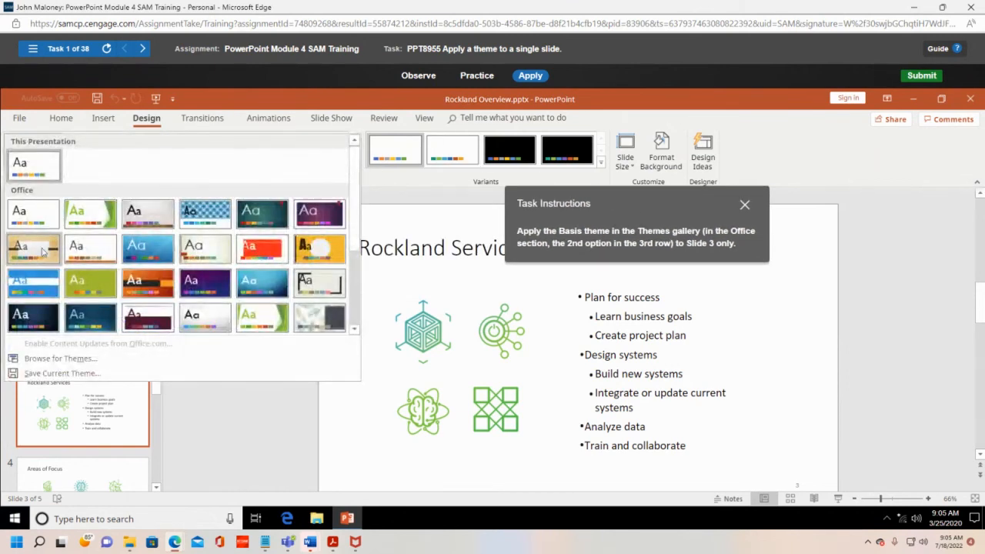
pyautogui.rightClick(96, 285)
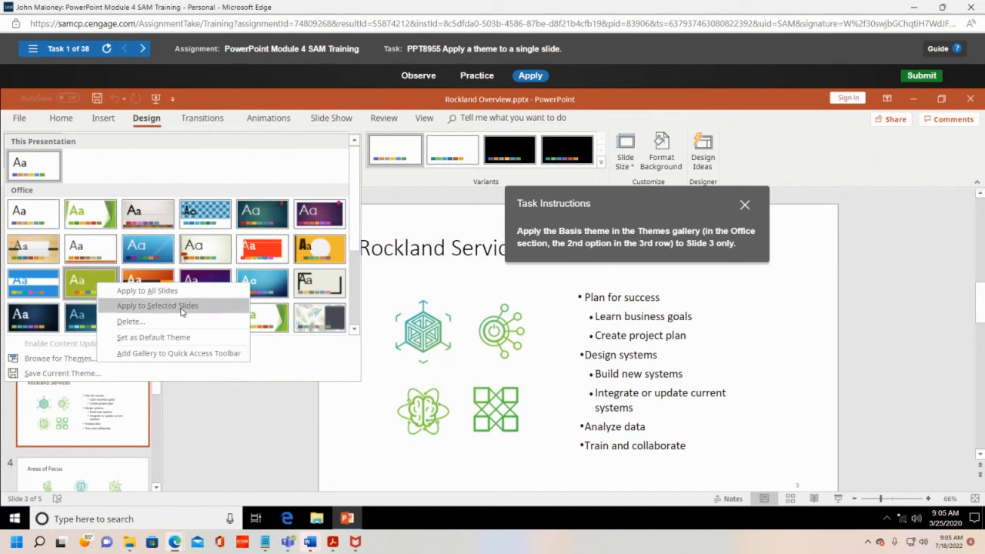
pyautogui.click(157, 306)
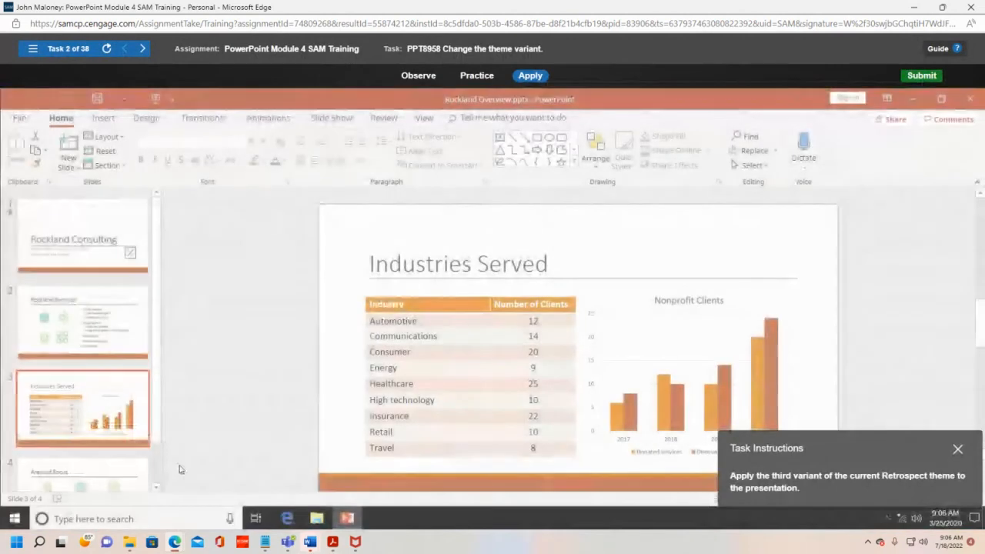
# Apply the third variant of the current Retrospect theme to the presentation.
pyautogui.moveTo(889, 442); pyautogui.dragTo(331, 243)
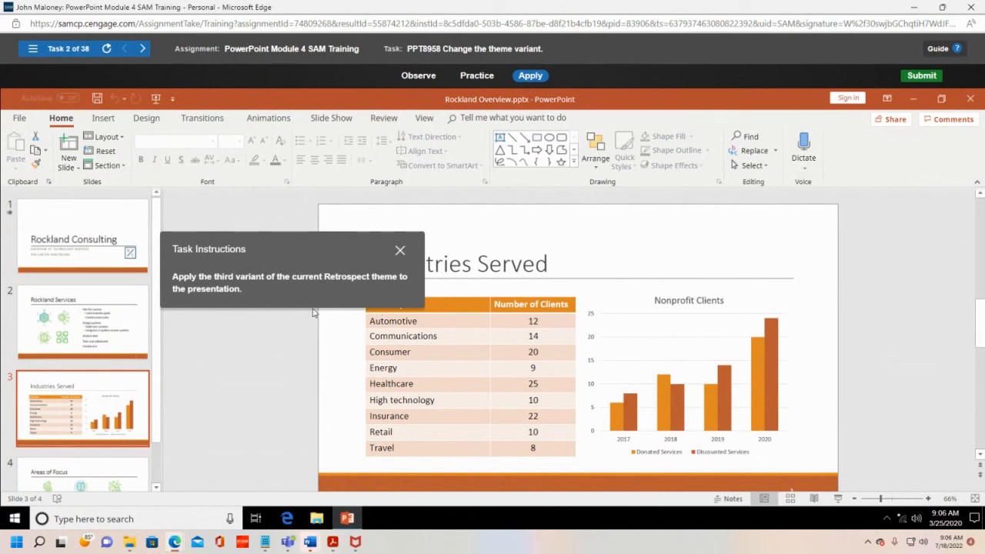
pyautogui.moveTo(279, 246); pyautogui.dragTo(677, 229)
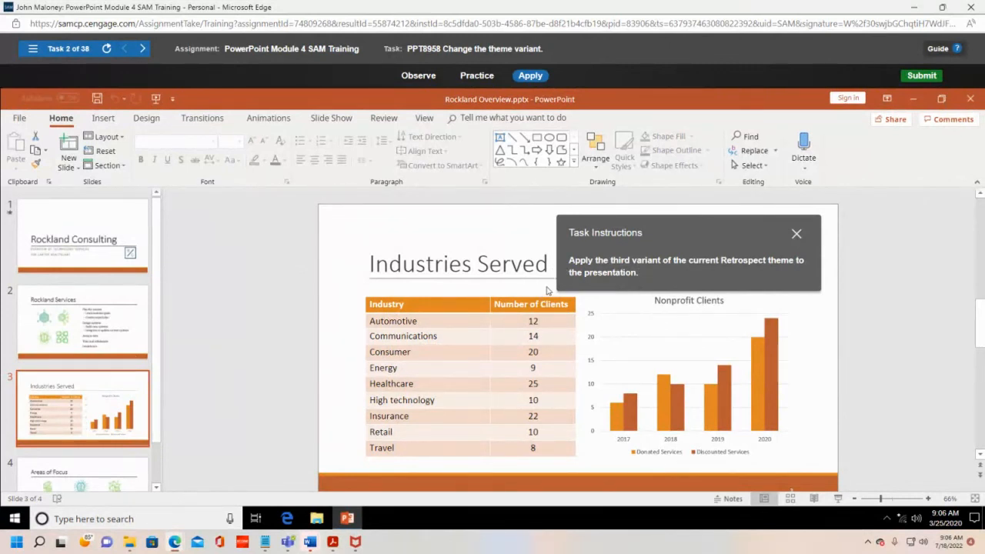
pyautogui.click(151, 123)
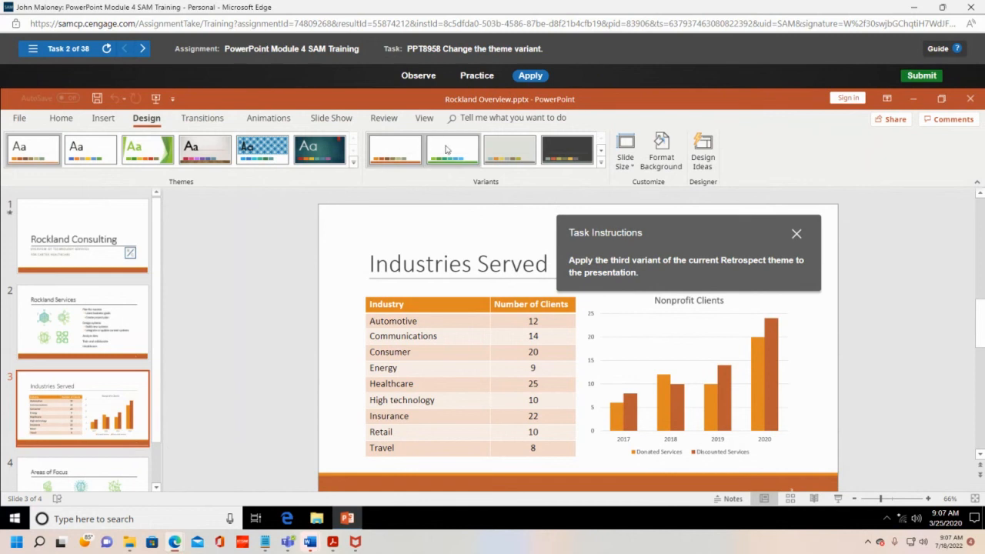
pyautogui.click(504, 149)
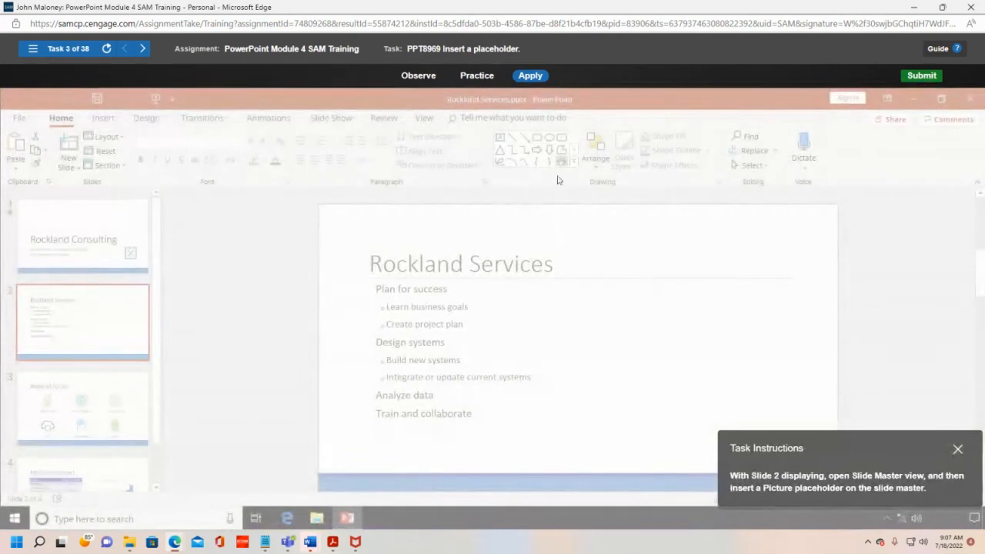
# Open Slide Master view with Slide 2 displaying and move the task instructions clear of the layout's placeholders.
pyautogui.moveTo(889, 455); pyautogui.dragTo(456, 256)
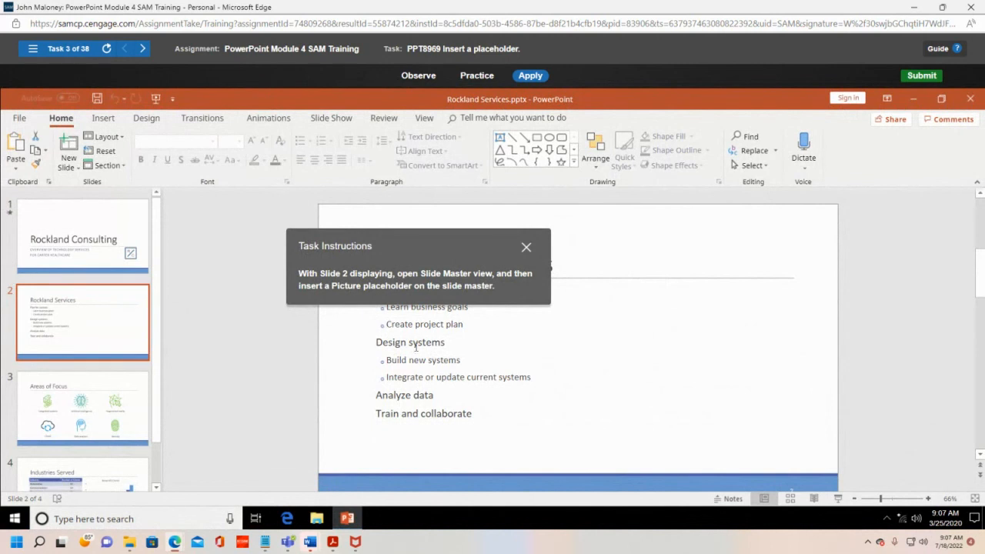
pyautogui.click(425, 119)
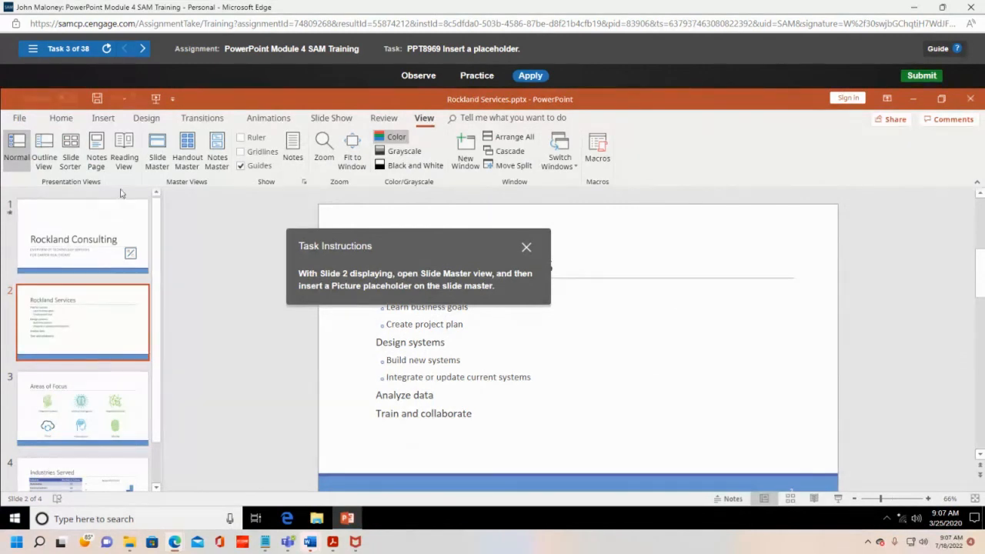
pyautogui.click(158, 152)
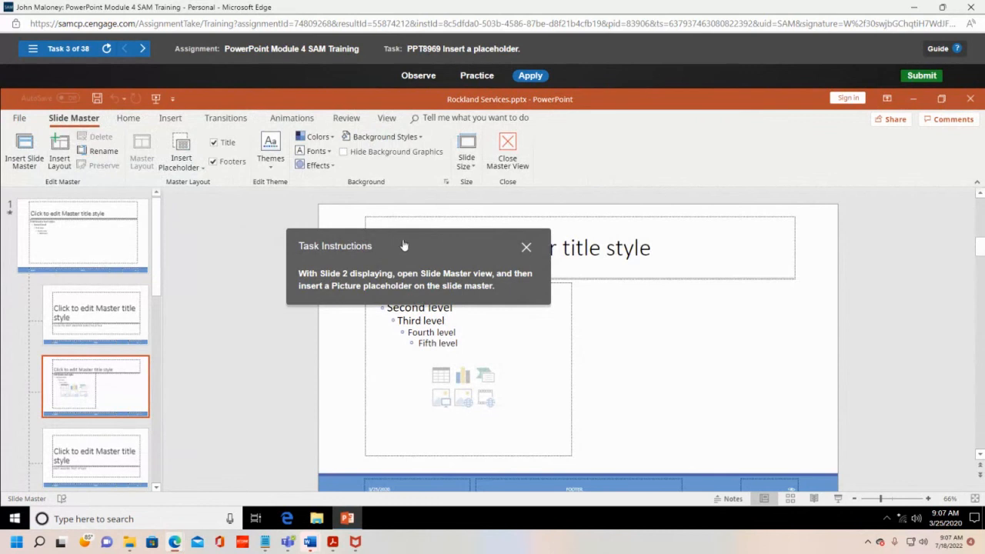
pyautogui.moveTo(403, 246); pyautogui.dragTo(191, 234)
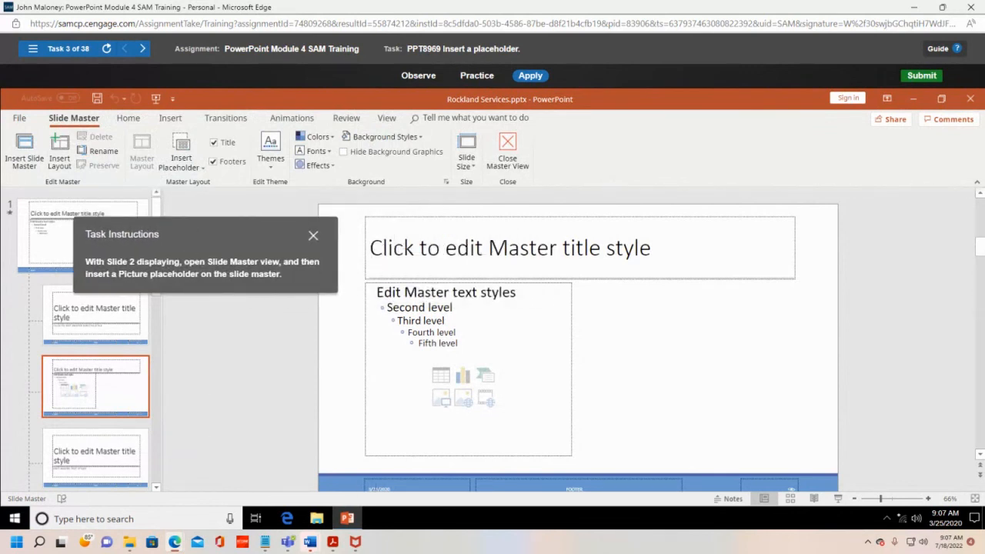